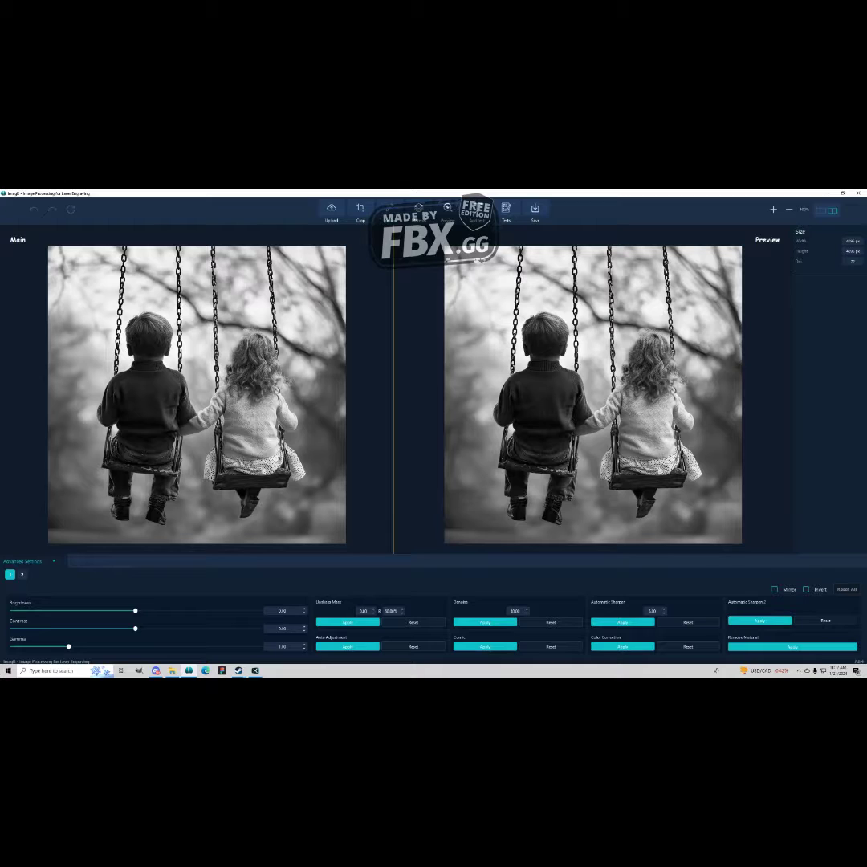
Resize the swing photo to 4 inches wide at 254 DPI, keeping the aspect ratio
{"action": "left_click", "coordinate": [390, 210]}
{"action": "left_click", "coordinate": [430, 383]}
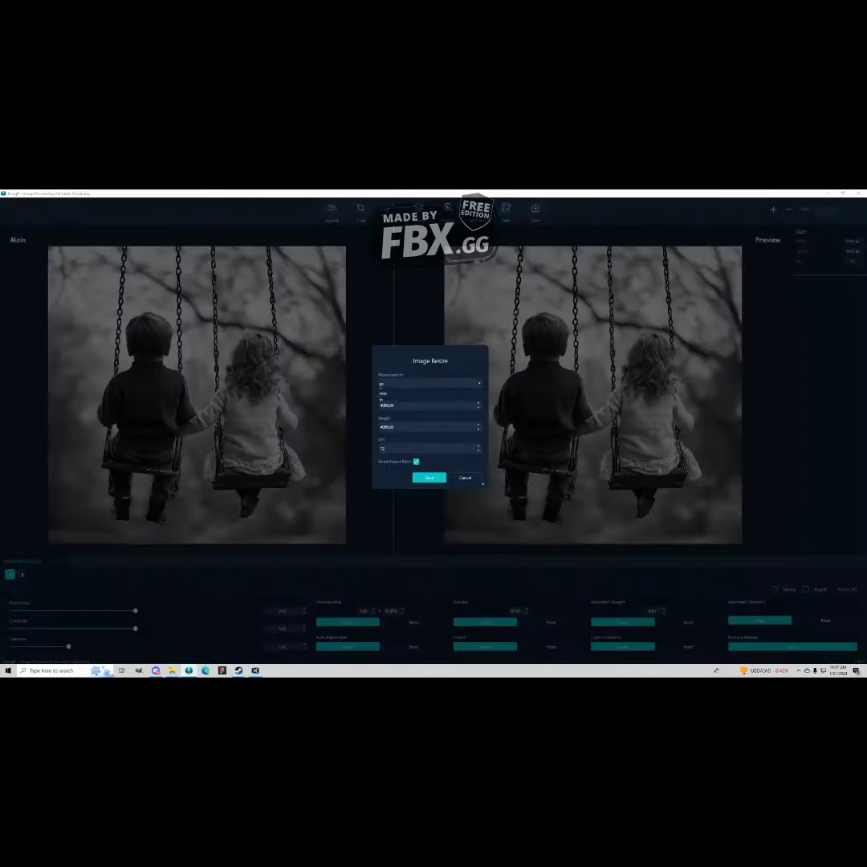
{"action": "left_click", "coordinate": [385, 403]}
{"action": "double_click", "coordinate": [385, 404]}
{"action": "type", "text": "4"}
{"action": "key", "text": "Tab"}
{"action": "key", "text": "Tab"}
{"action": "type", "text": "25"}
{"action": "key", "text": "Return"}
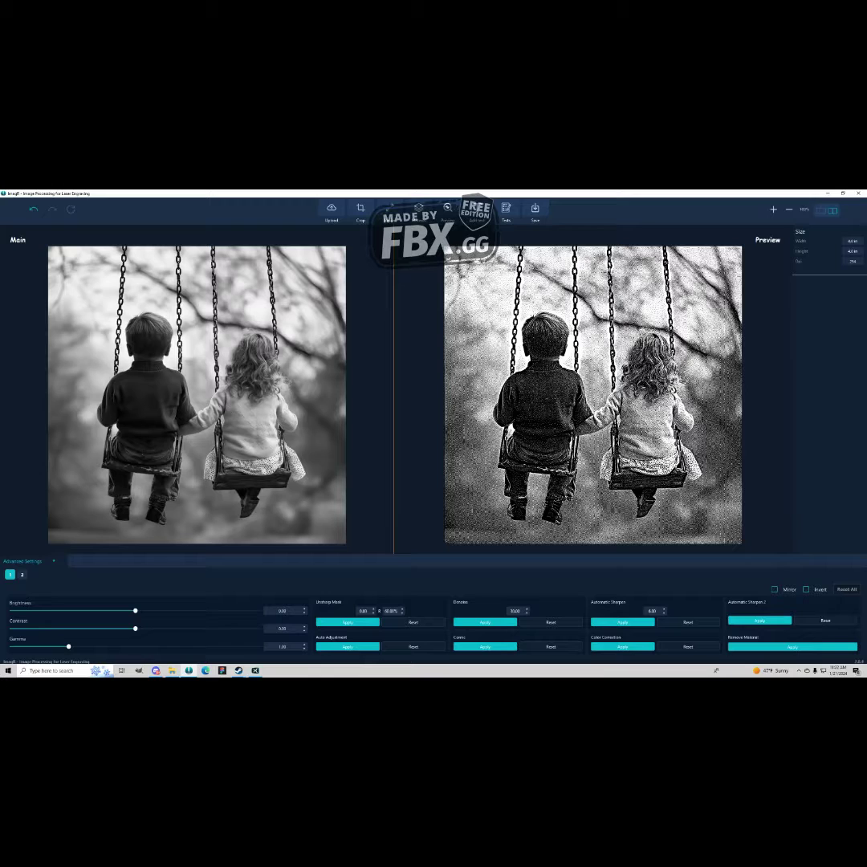
Process the photo with the Kesia style for the White Tile material
{"action": "left_click", "coordinate": [418, 210]}
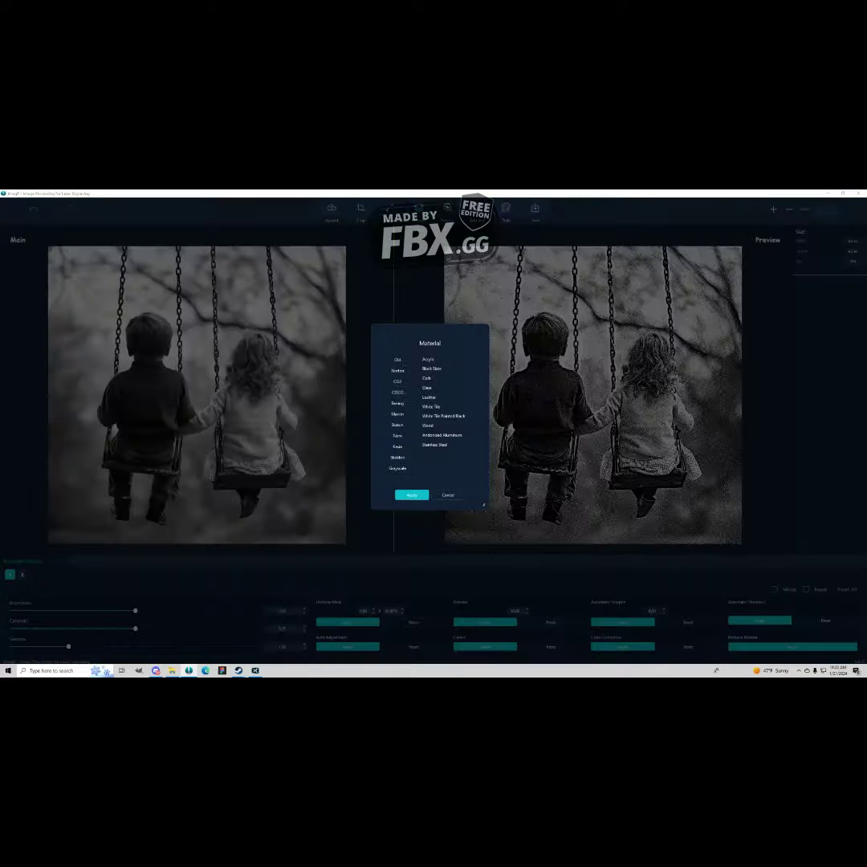
{"action": "left_click", "coordinate": [397, 447]}
{"action": "left_click", "coordinate": [437, 406]}
{"action": "left_click", "coordinate": [412, 495]}
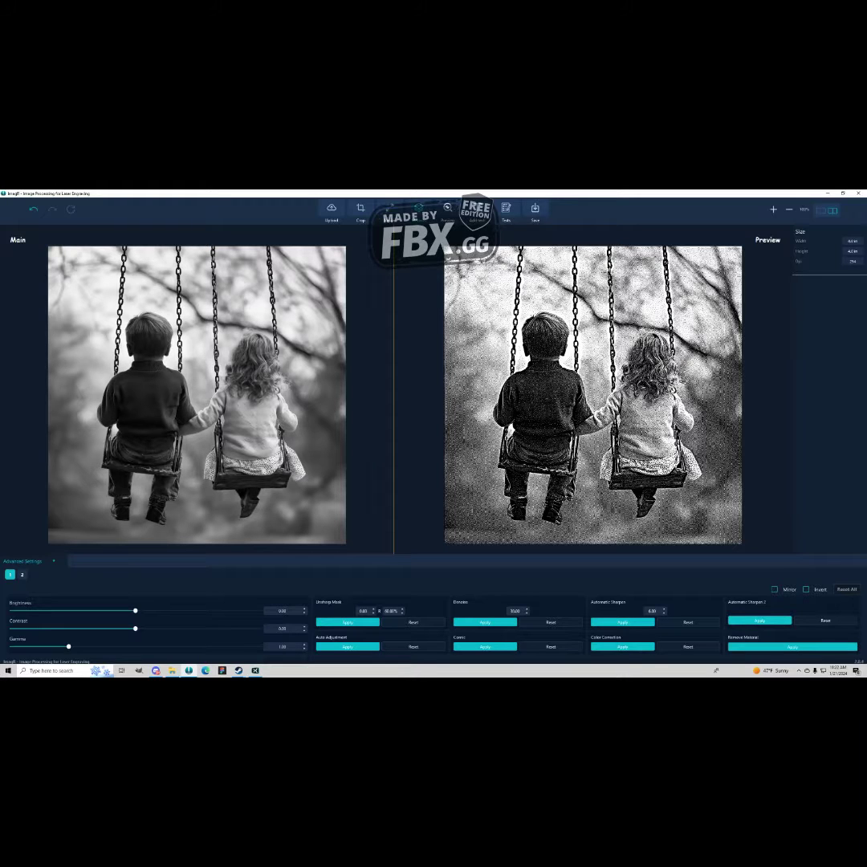
Process the photo with the Nano style for the White Tile material
{"action": "left_click", "coordinate": [419, 208]}
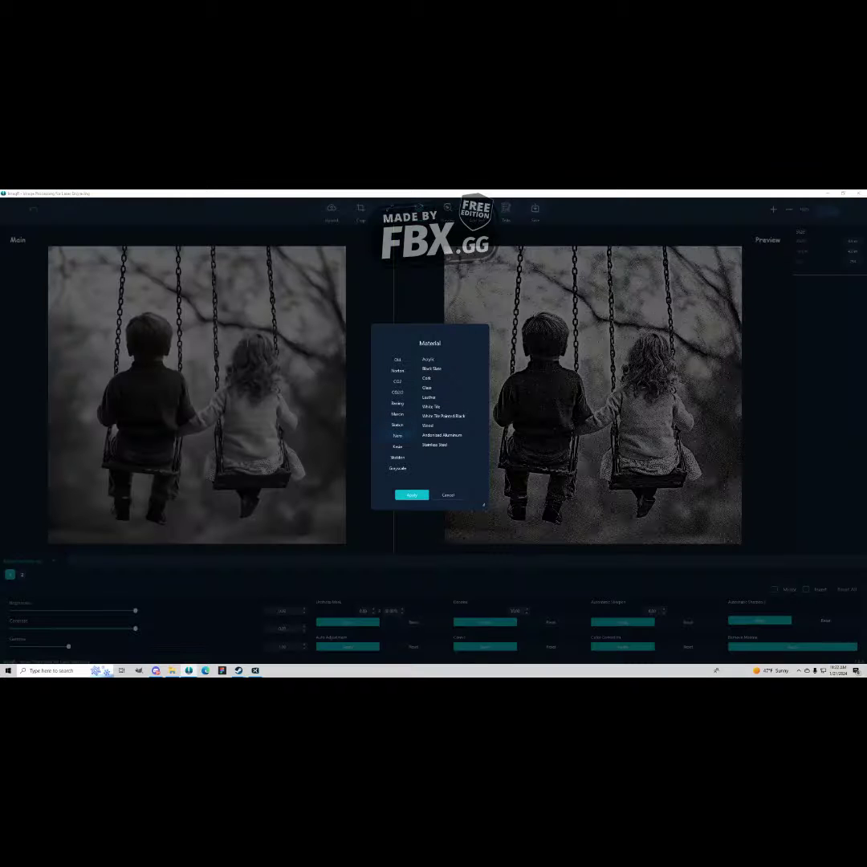
{"action": "left_click", "coordinate": [449, 406]}
{"action": "left_click", "coordinate": [412, 495]}
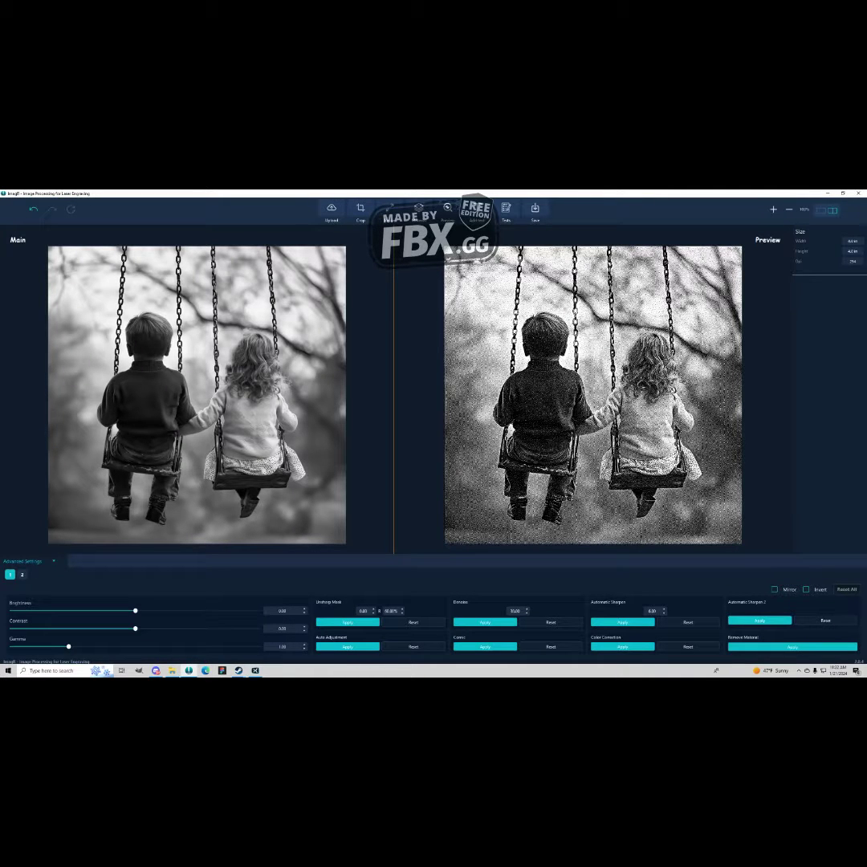
Process the photo with the Marcin style for the White Tile material
{"action": "left_click", "coordinate": [418, 211]}
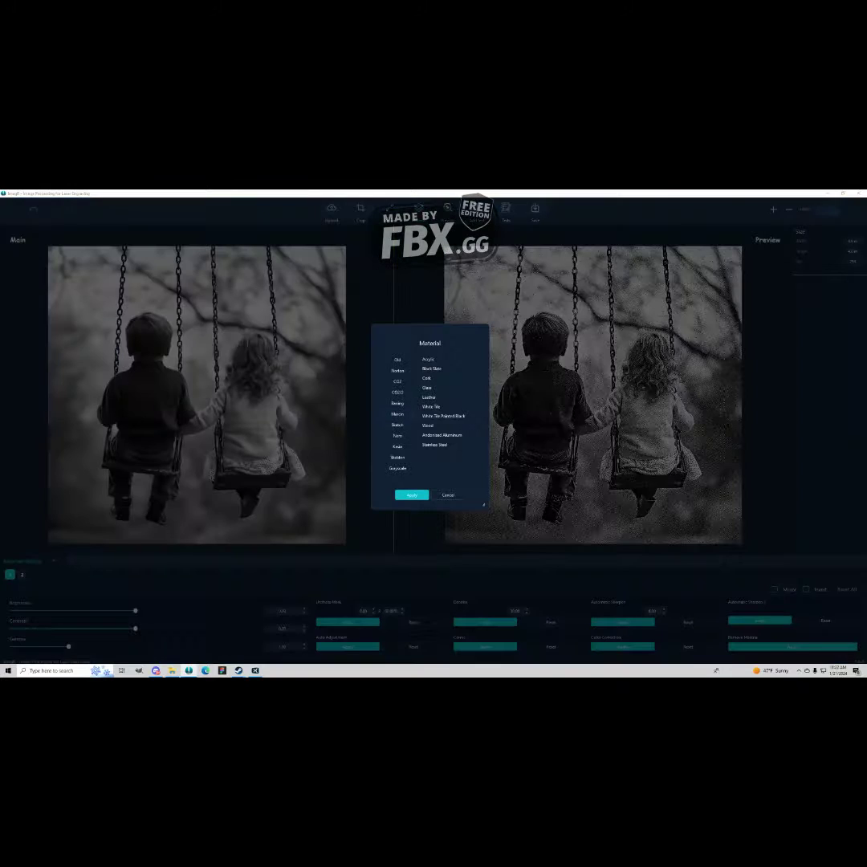
{"action": "left_click", "coordinate": [397, 415]}
{"action": "left_click", "coordinate": [450, 406]}
{"action": "left_click", "coordinate": [412, 495]}
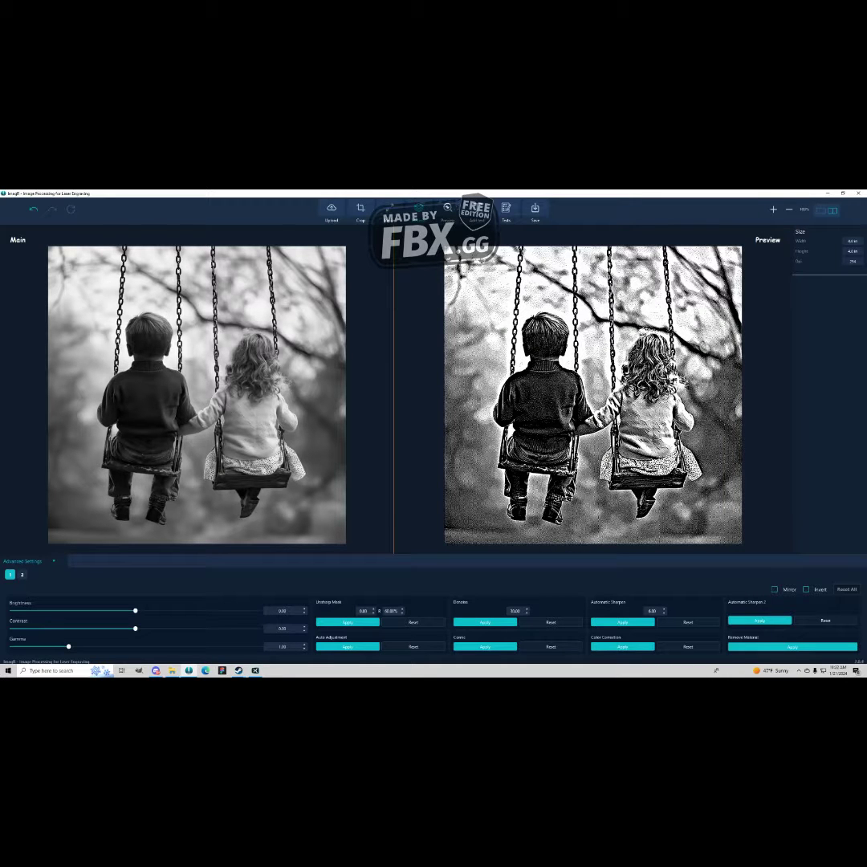
Process the photo with the Boxing style for the White Tile material
{"action": "left_click", "coordinate": [418, 211]}
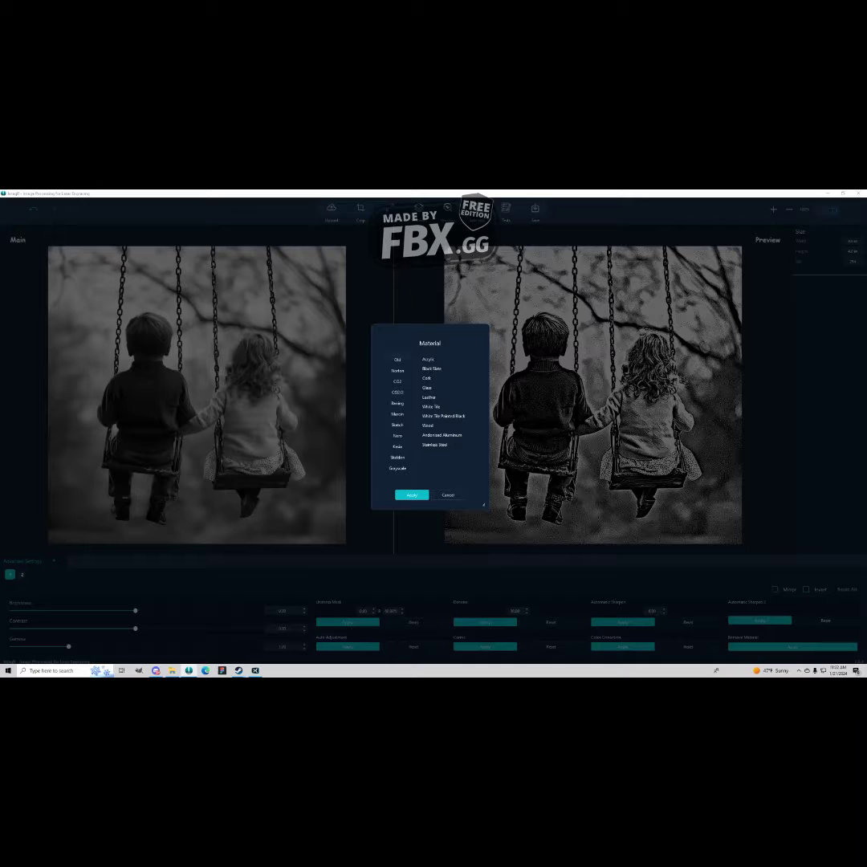
{"action": "left_click", "coordinate": [398, 403]}
{"action": "left_click", "coordinate": [440, 407]}
{"action": "left_click", "coordinate": [411, 494]}
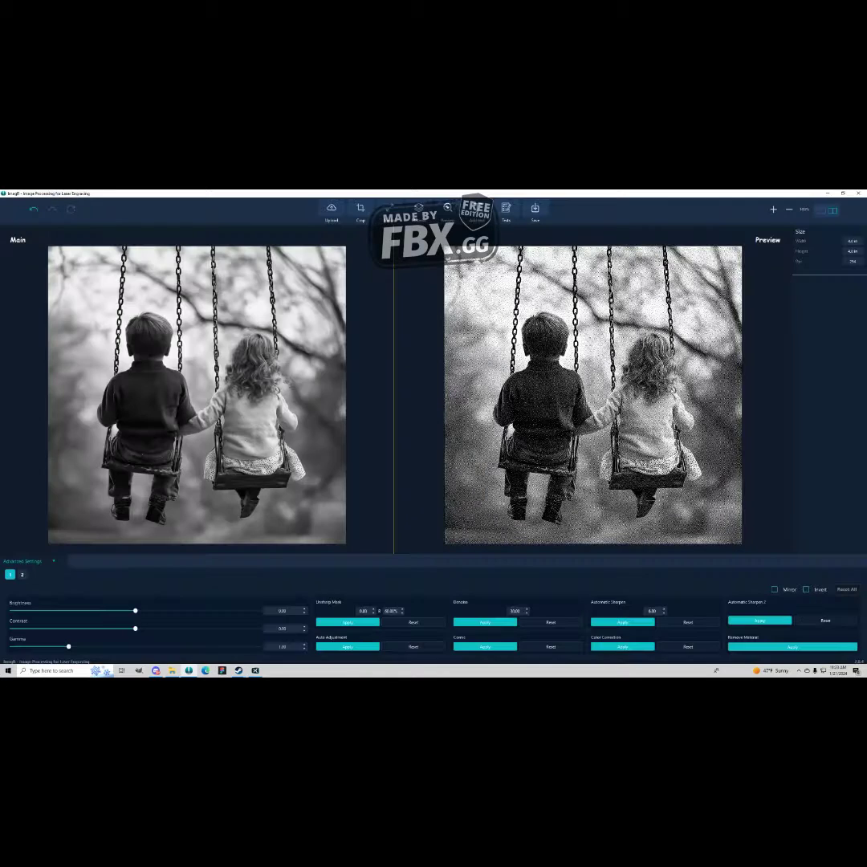
Process the photo with the Norton style for the White Tile material
{"action": "left_click", "coordinate": [418, 210]}
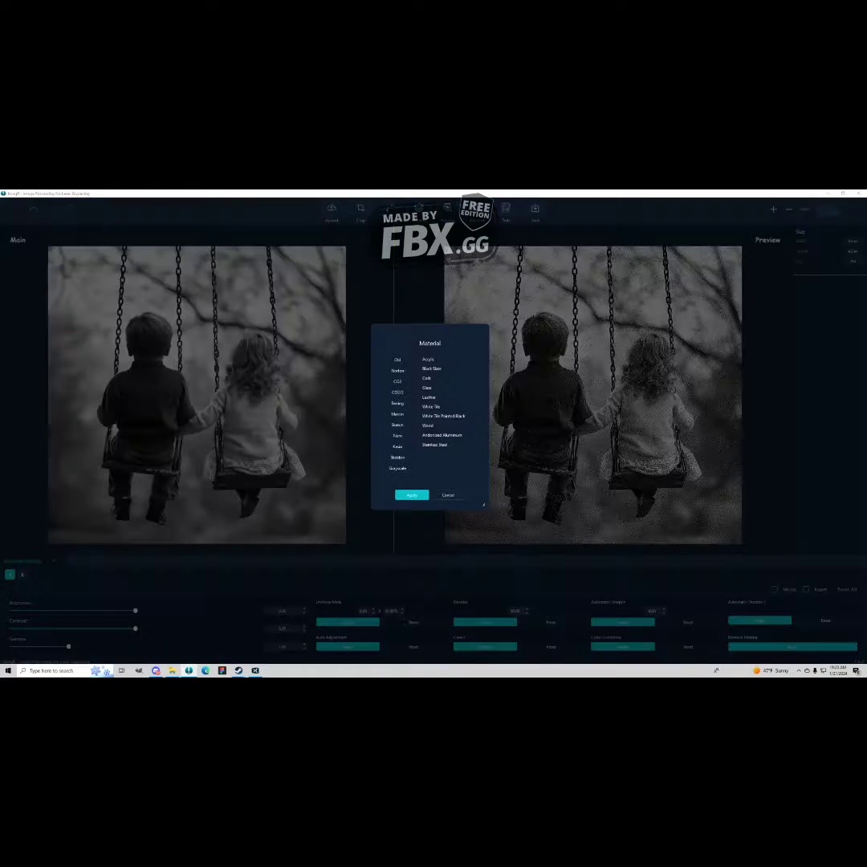
{"action": "left_click", "coordinate": [398, 370]}
{"action": "left_click", "coordinate": [437, 406]}
{"action": "left_click", "coordinate": [412, 495]}
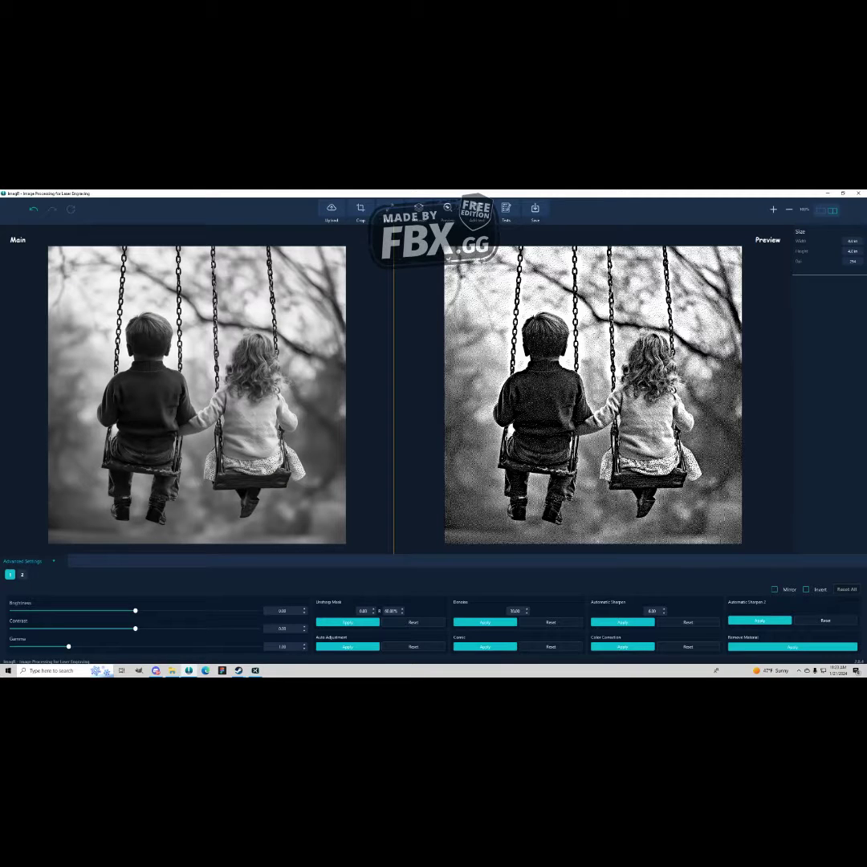
Compare the previews of the applied White Tile styles by repeatedly undoing and redoing the changes, ending on the Norton version
{"action": "key", "text": "ctrl+z"}
{"action": "key", "text": "ctrl+z"}
{"action": "key", "text": "ctrl+z"}
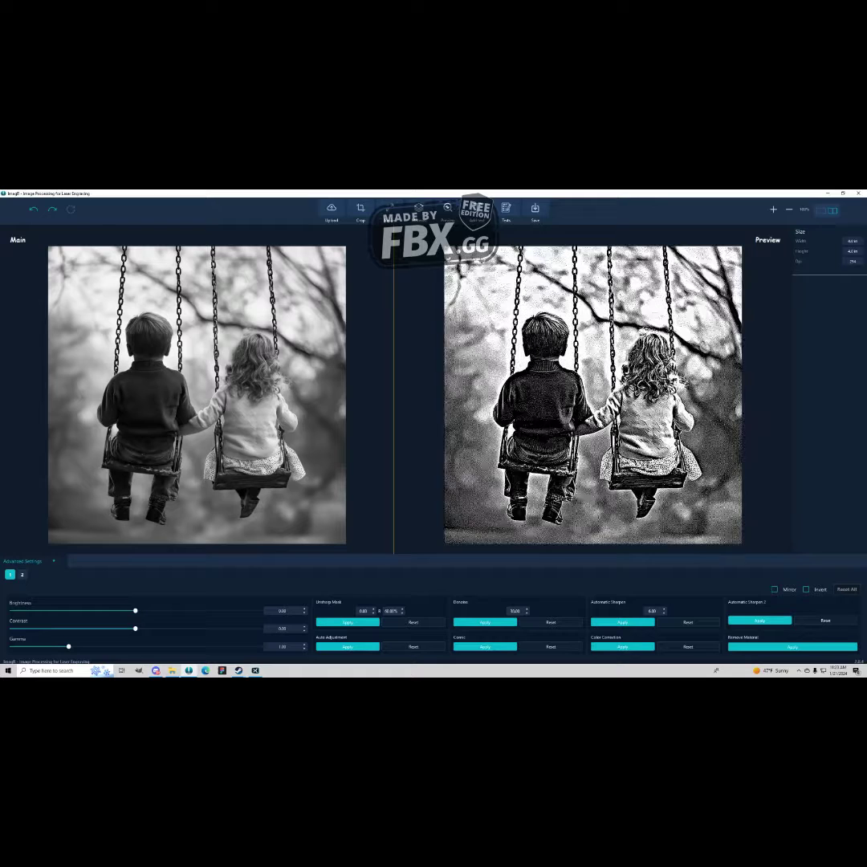
{"action": "key", "text": "ctrl+y"}
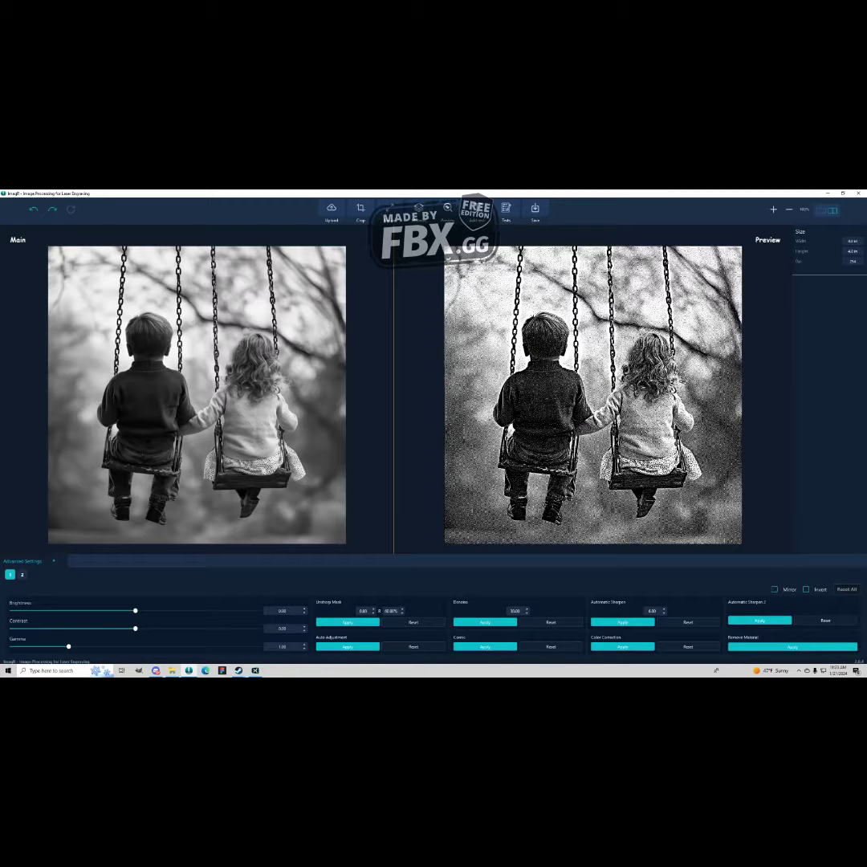
{"action": "key", "text": "ctrl+z"}
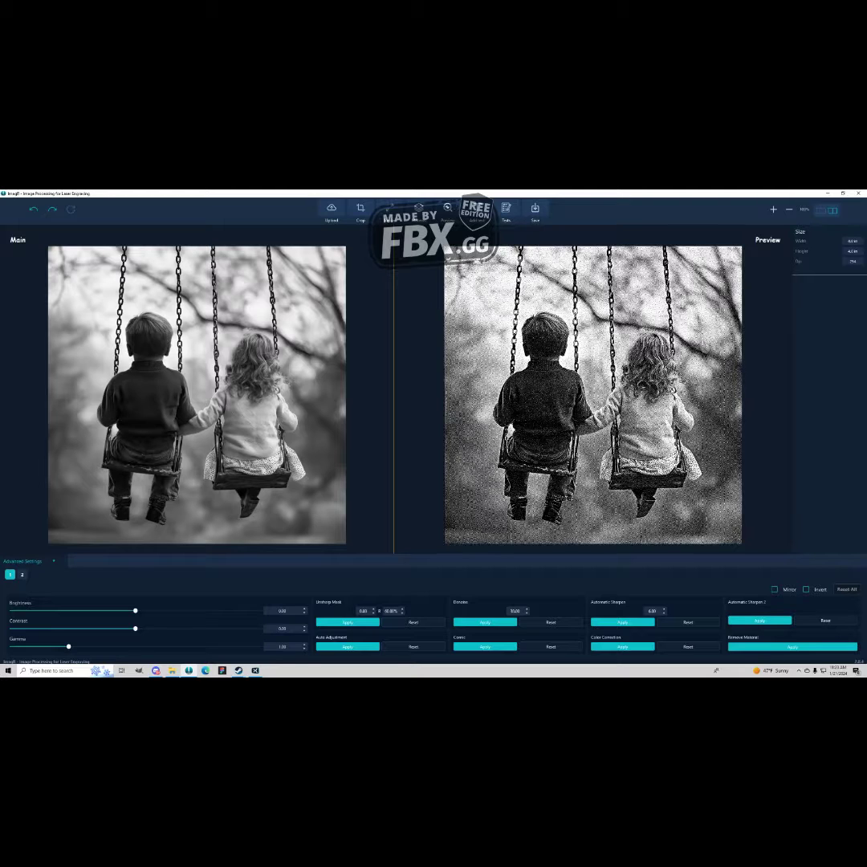
{"action": "key", "text": "ctrl+y"}
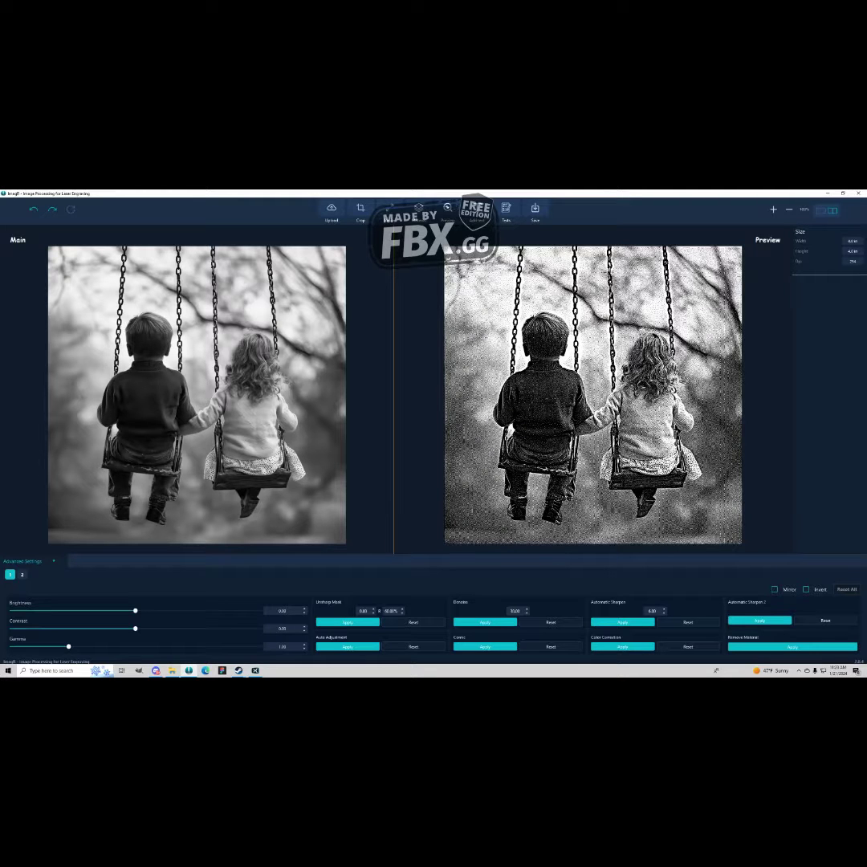
{"action": "key", "text": "ctrl+y"}
{"action": "key", "text": "ctrl+z"}
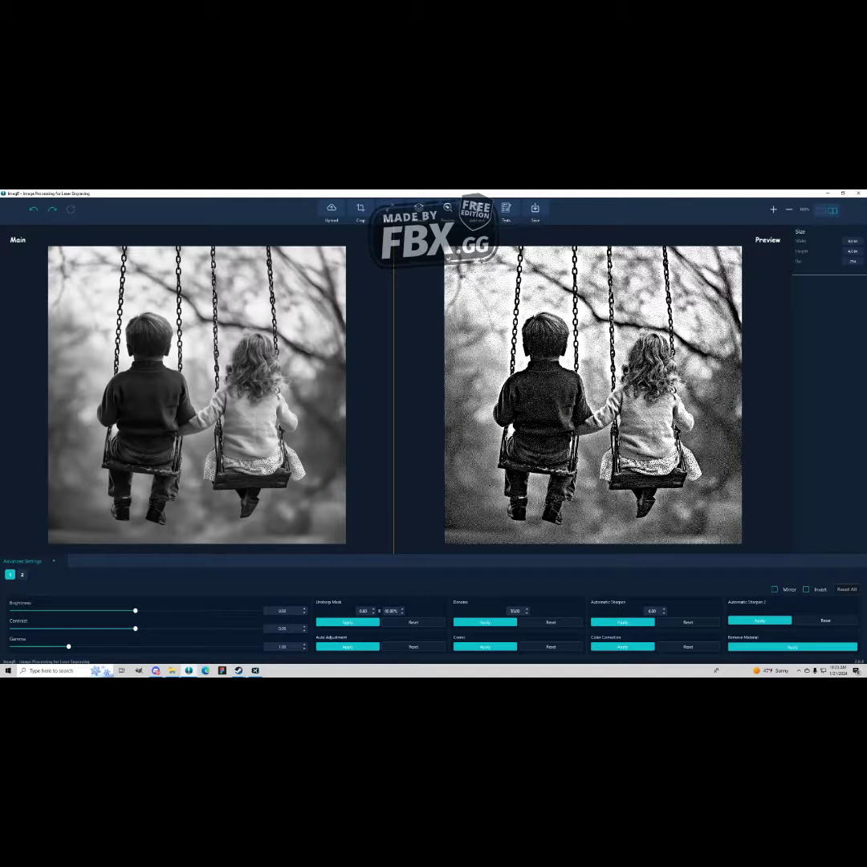
{"action": "key", "text": "ctrl+y"}
{"action": "key", "text": "ctrl+y"}
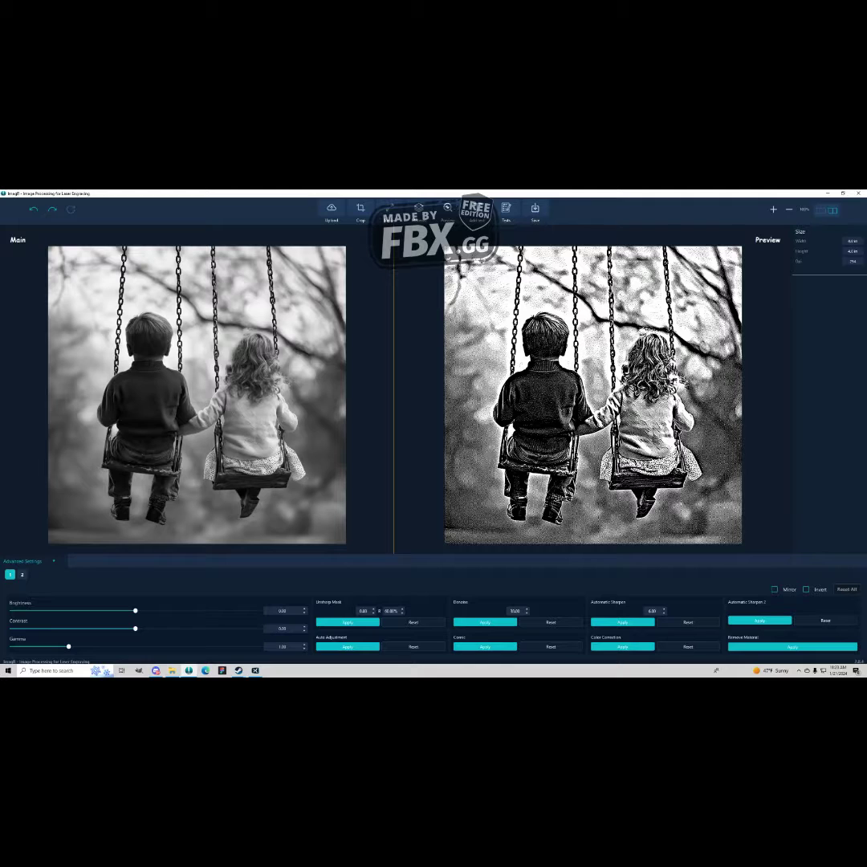
{"action": "key", "text": "ctrl+z"}
{"action": "key", "text": "ctrl+y"}
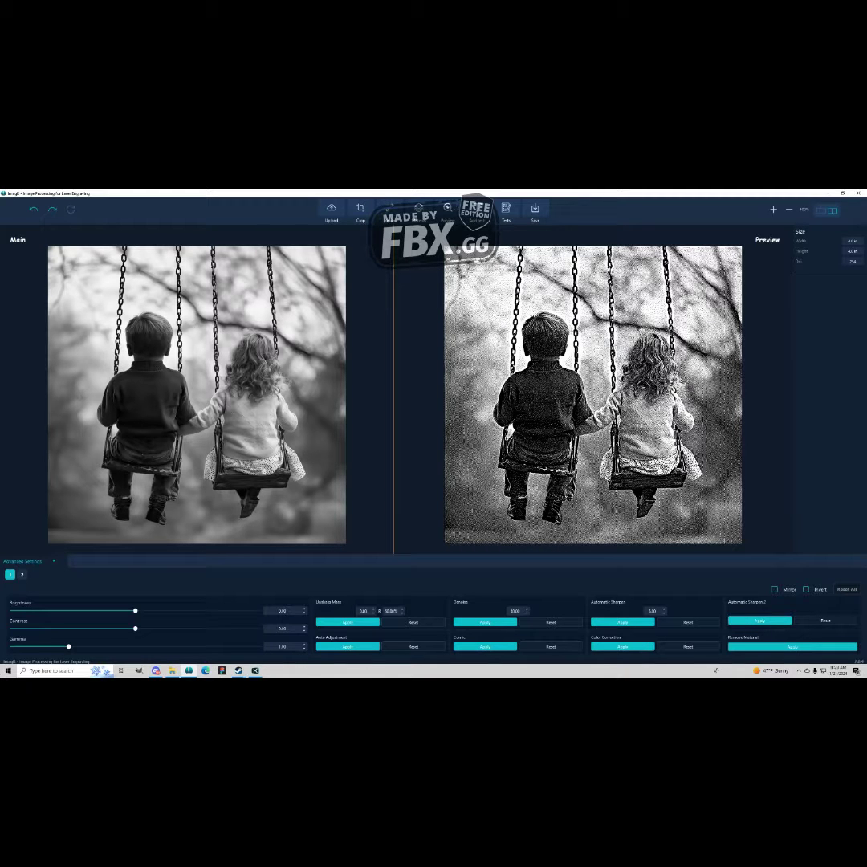
{"action": "key", "text": "ctrl+y"}
{"action": "key", "text": "ctrl+y"}
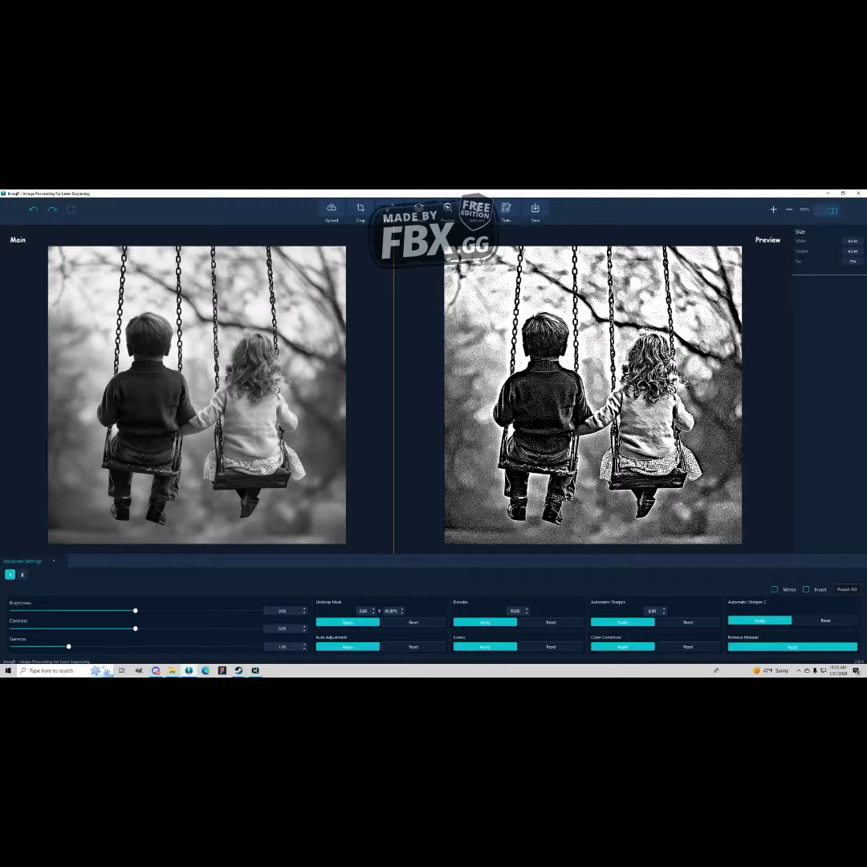
{"action": "key", "text": "ctrl+z"}
{"action": "key", "text": "ctrl+y"}
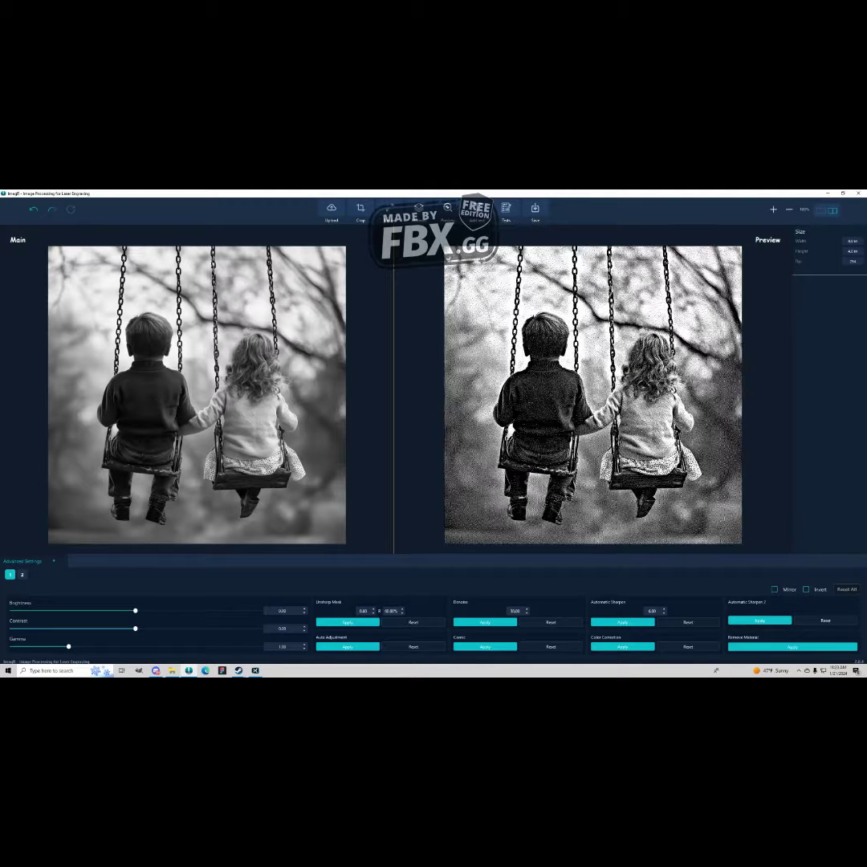
{"action": "key", "text": "ctrl+z"}
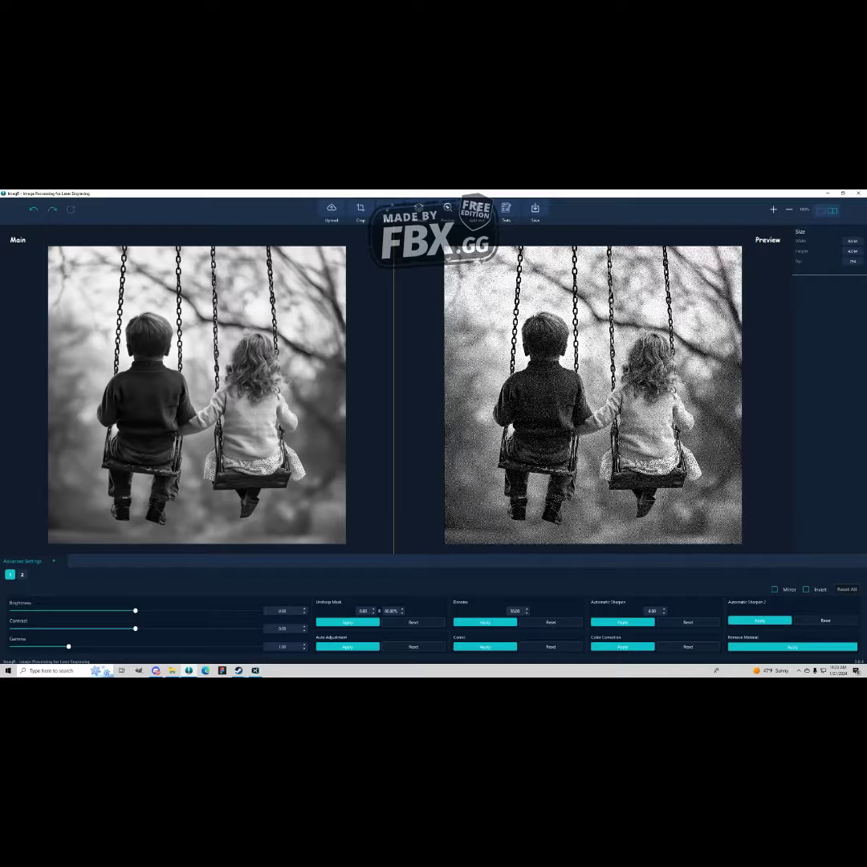
{"action": "key", "text": "ctrl+y"}
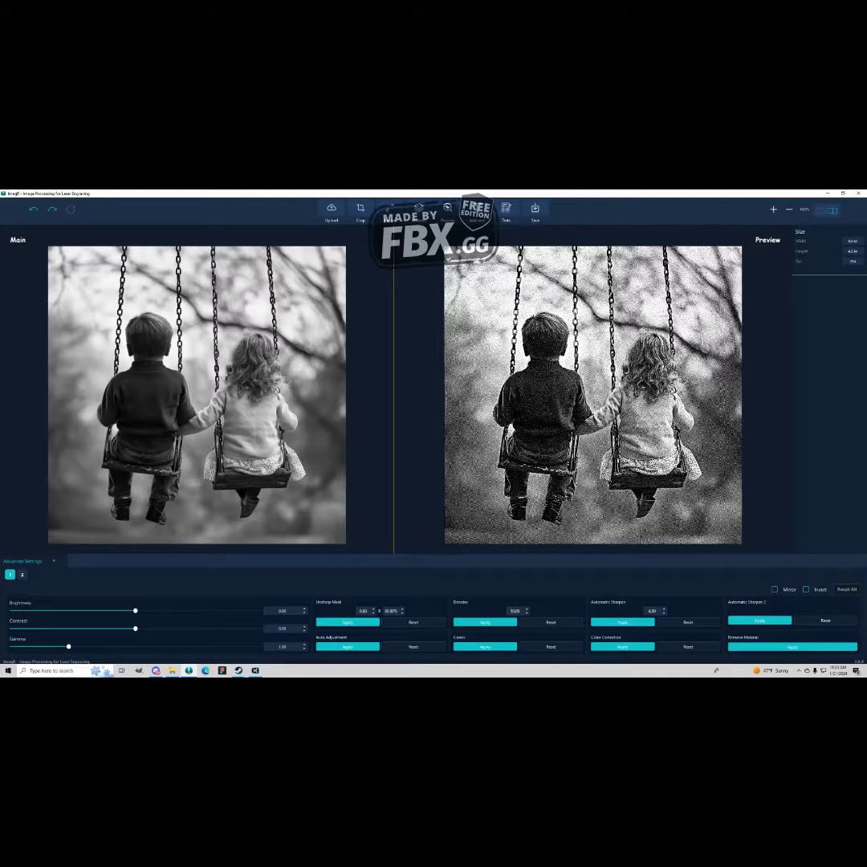
{"action": "key", "text": "ctrl+y"}
{"action": "key", "text": "ctrl+z"}
{"action": "key", "text": "ctrl+y"}
{"action": "key", "text": "ctrl+z"}
{"action": "key", "text": "ctrl+y"}
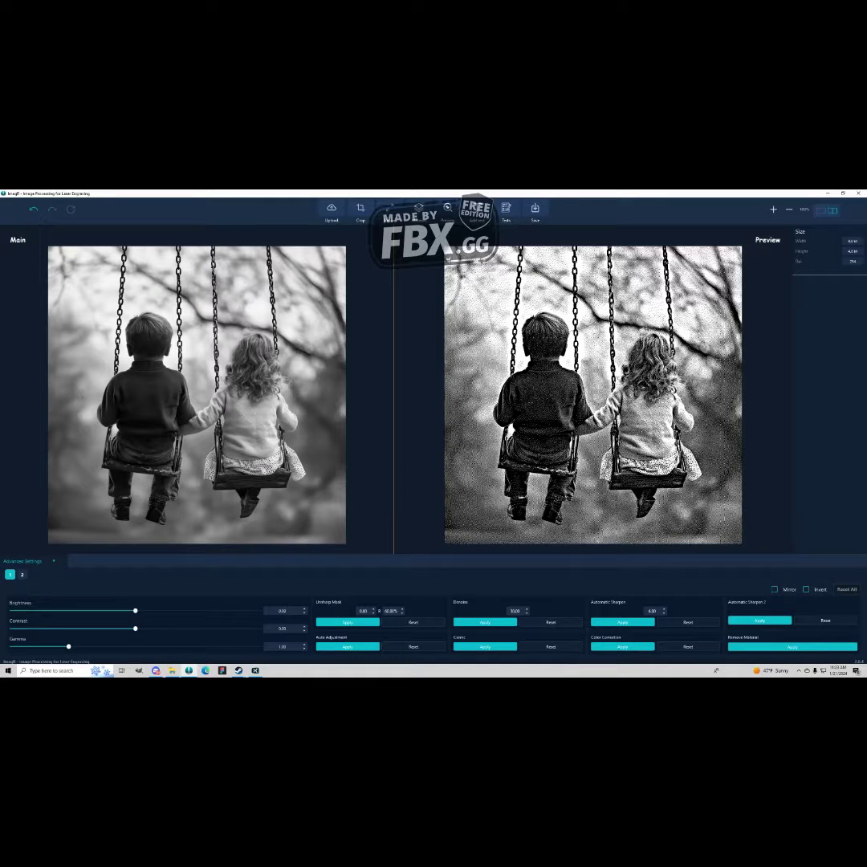
{"action": "key", "text": "ctrl+z"}
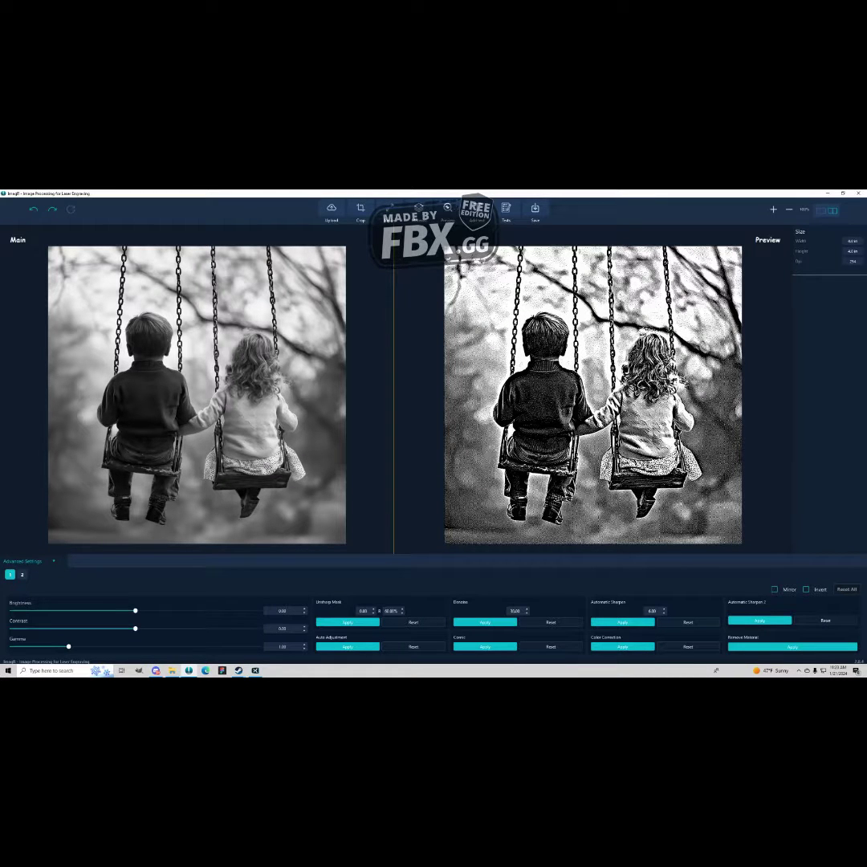
{"action": "key", "text": "ctrl+z"}
{"action": "key", "text": "ctrl+y"}
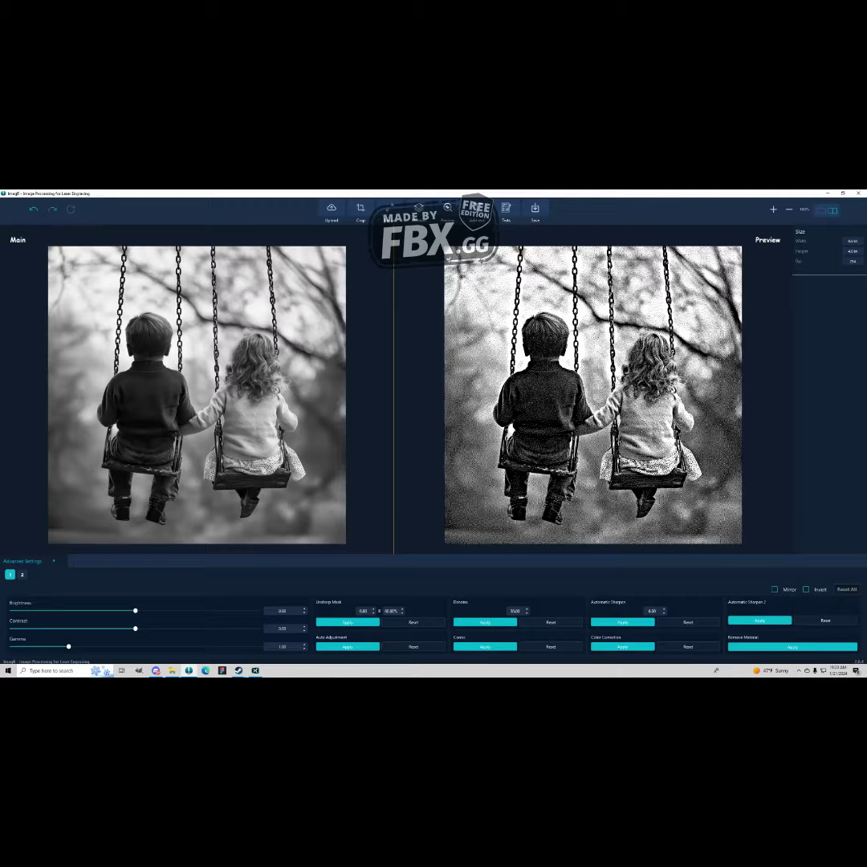
{"action": "key", "text": "ctrl+z"}
{"action": "key", "text": "ctrl+y"}
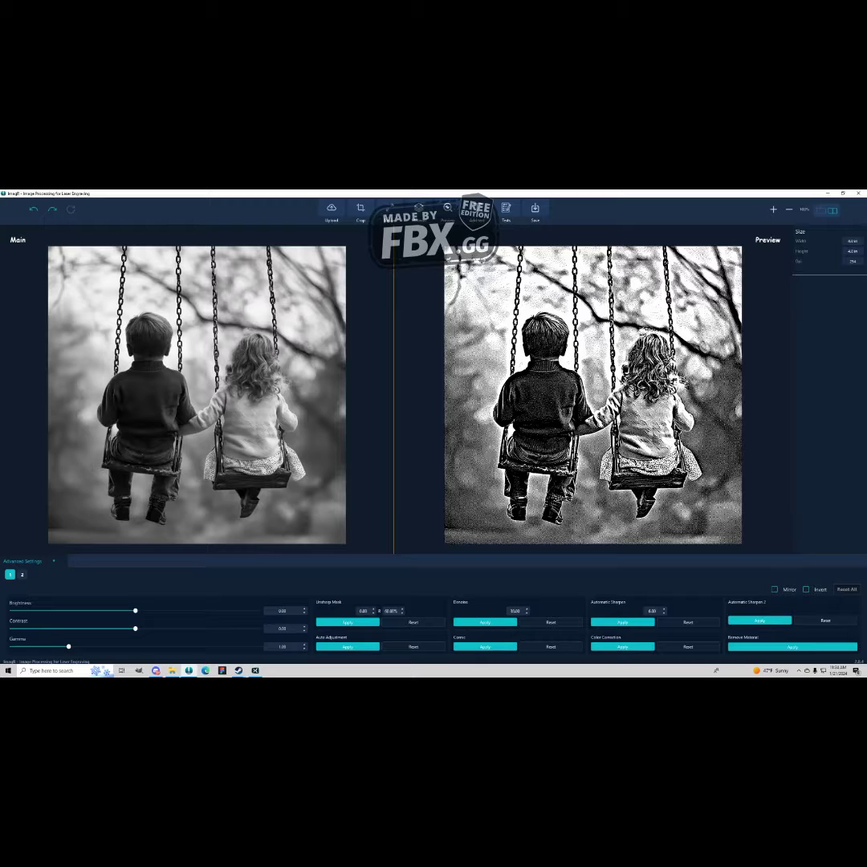
{"action": "key", "text": "ctrl+z"}
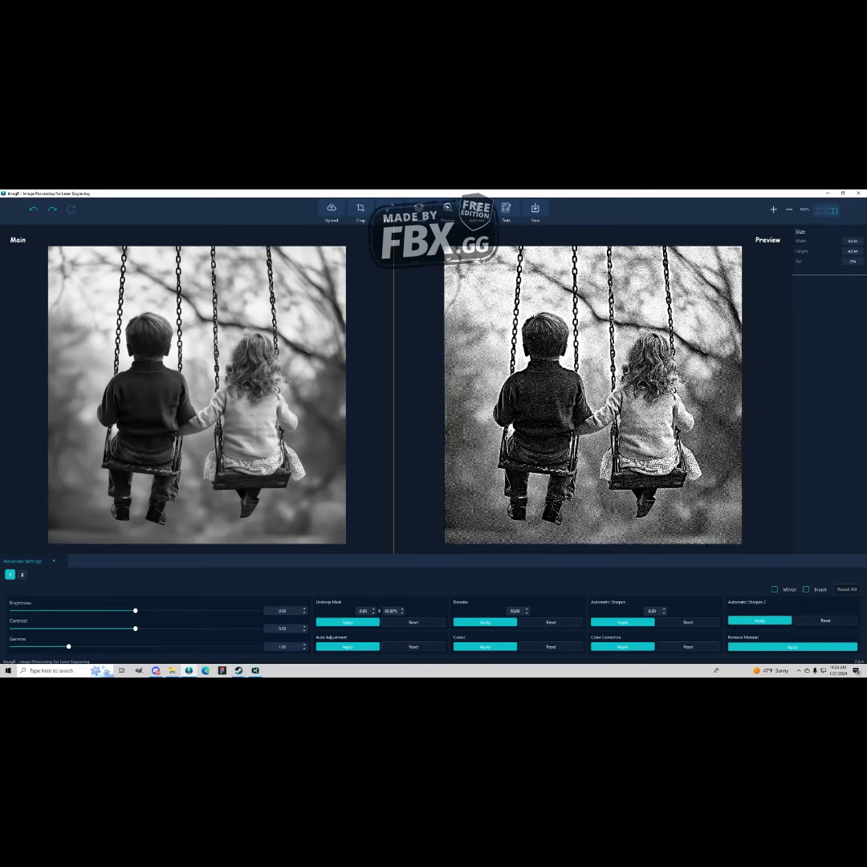
{"action": "key", "text": "ctrl+z"}
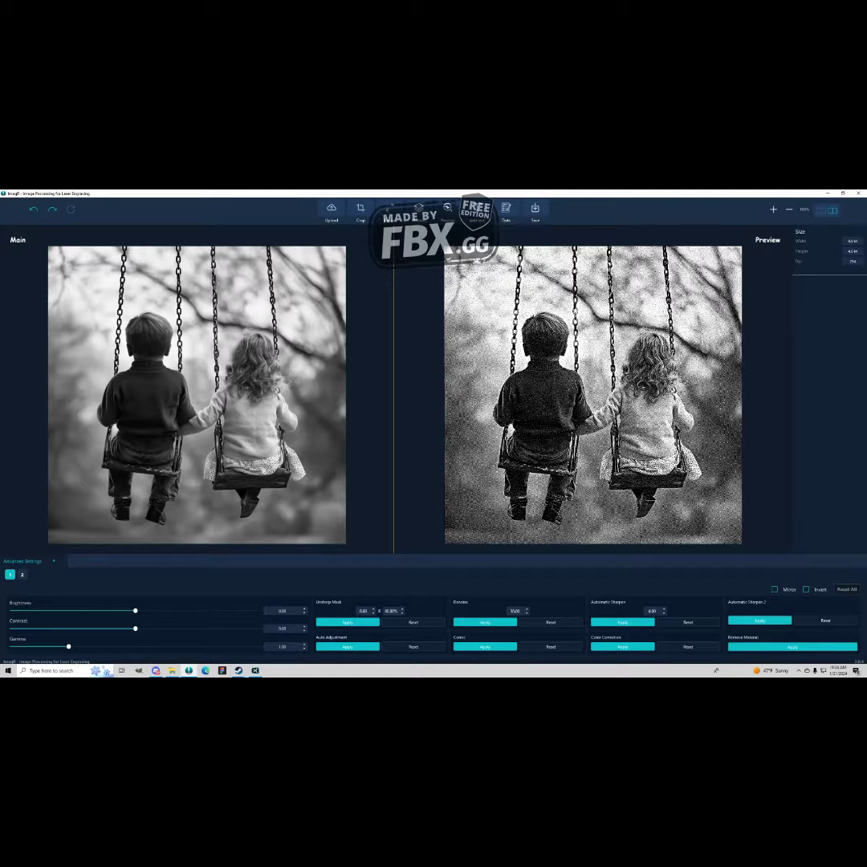
{"action": "key", "text": "ctrl+y"}
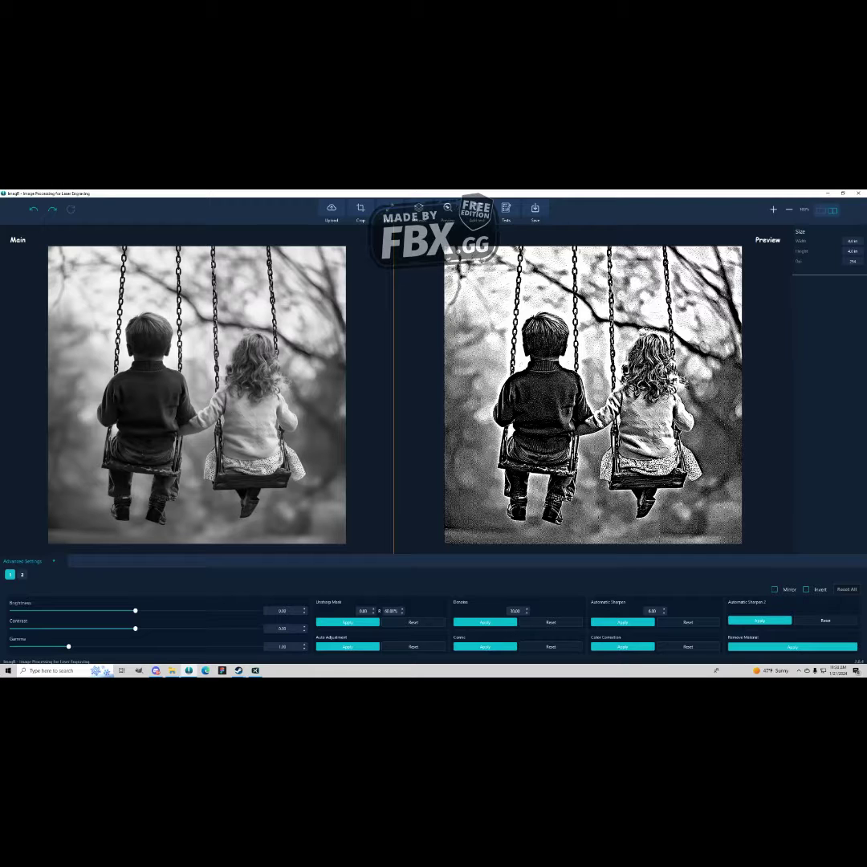
{"action": "key", "text": "ctrl+z"}
{"action": "key", "text": "ctrl+y"}
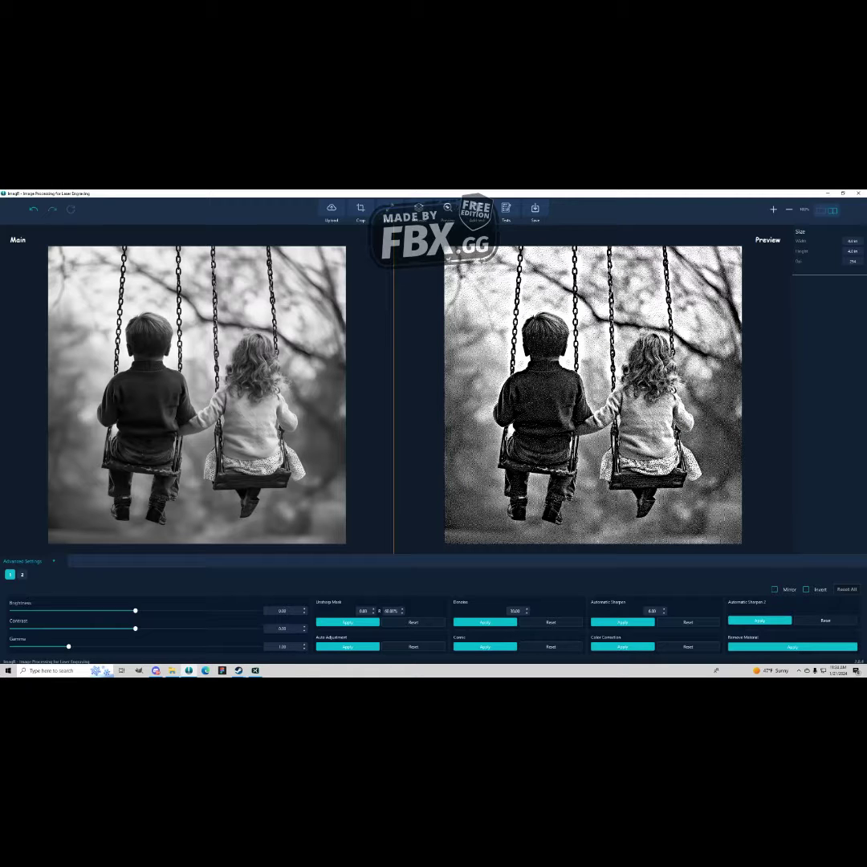
{"action": "key", "text": "ctrl+z"}
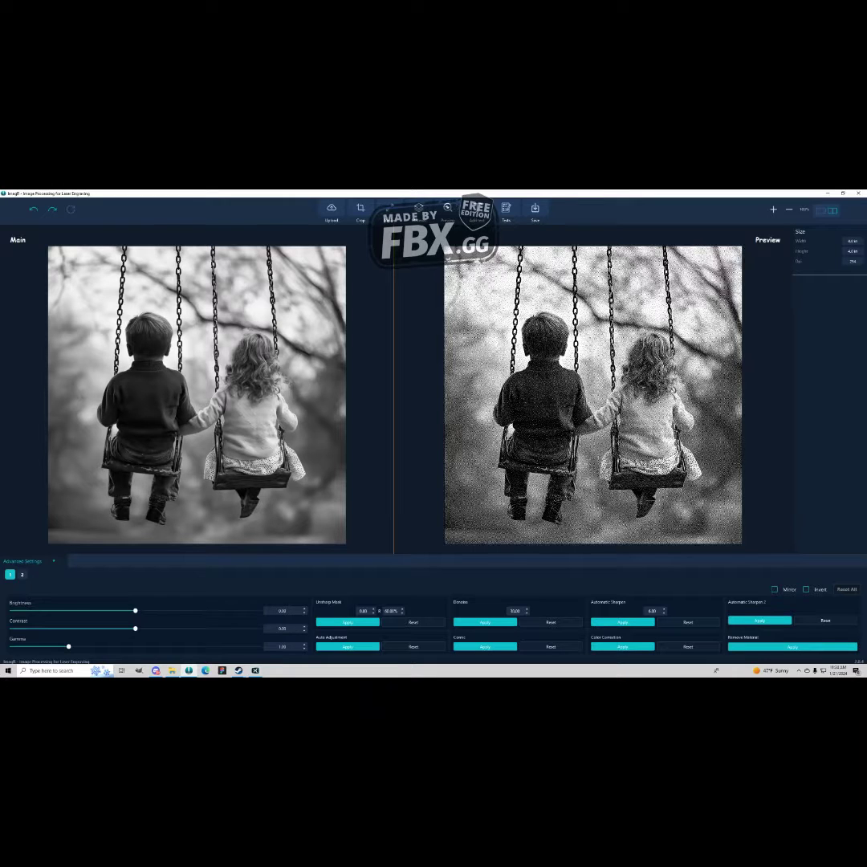
{"action": "key", "text": "ctrl+y"}
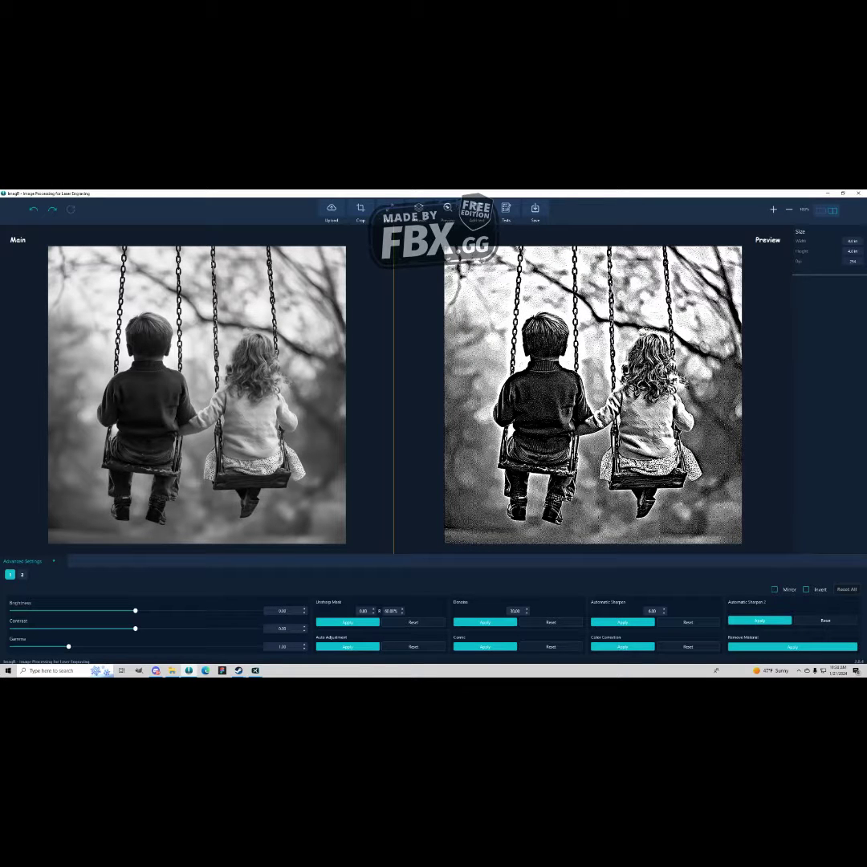
{"action": "key", "text": "ctrl+z"}
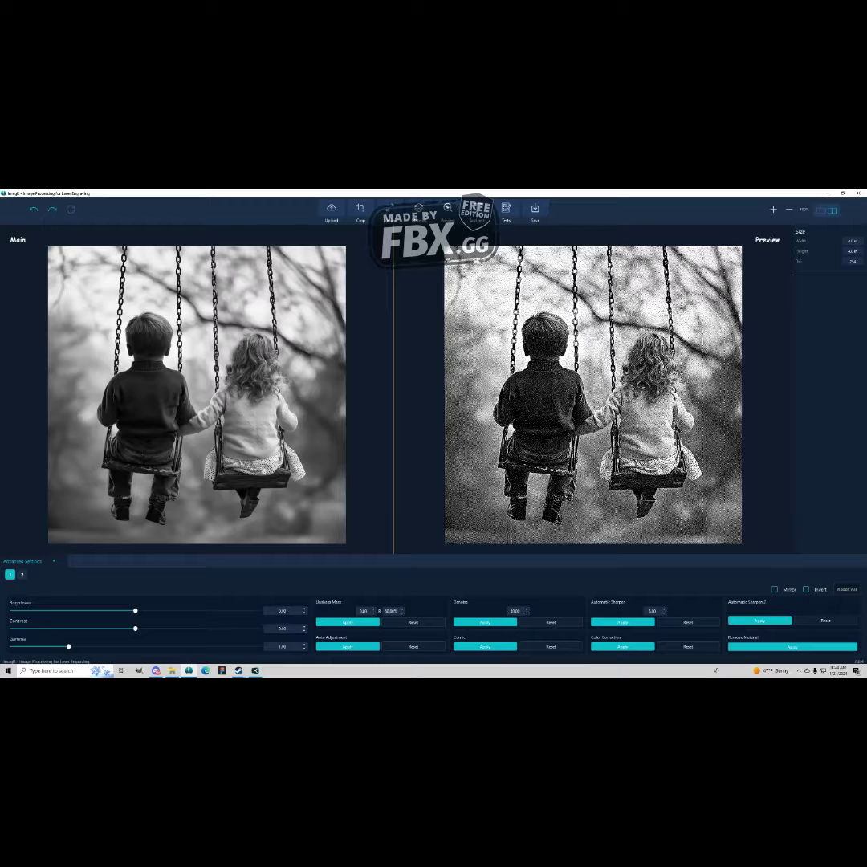
{"action": "key", "text": "ctrl+y"}
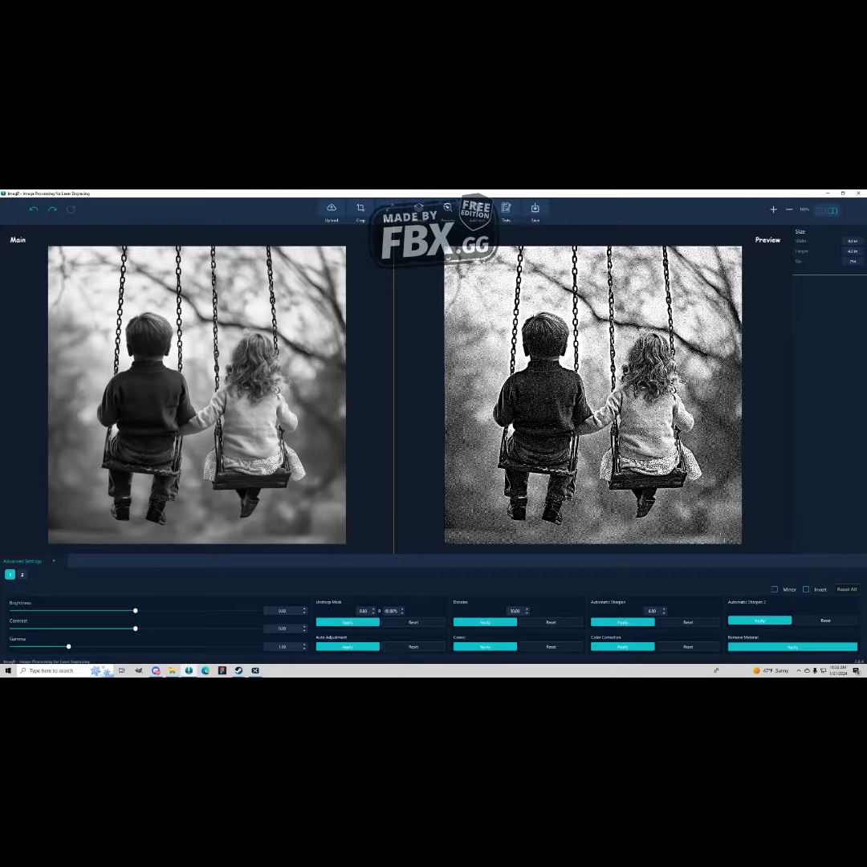
{"action": "key", "text": "ctrl+y"}
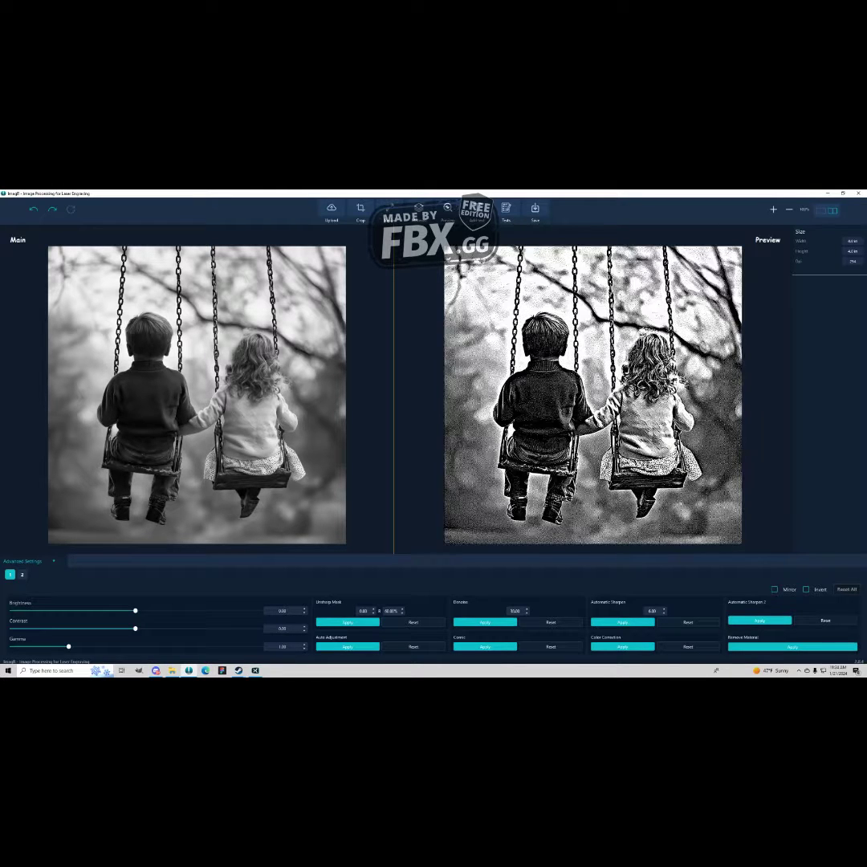
{"action": "key", "text": "ctrl+z"}
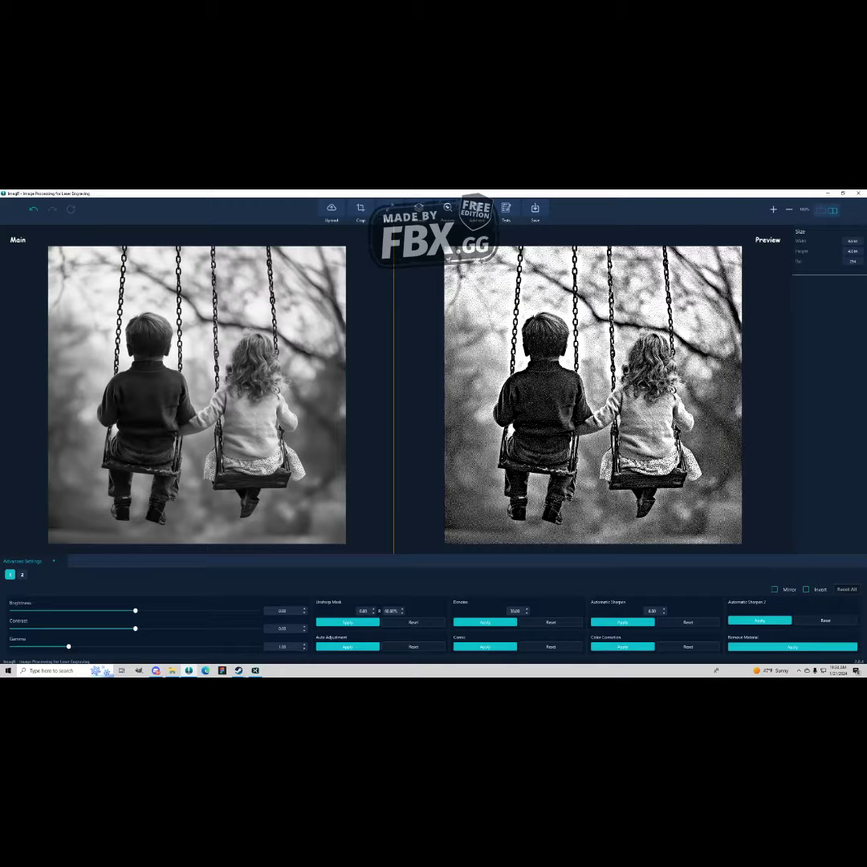